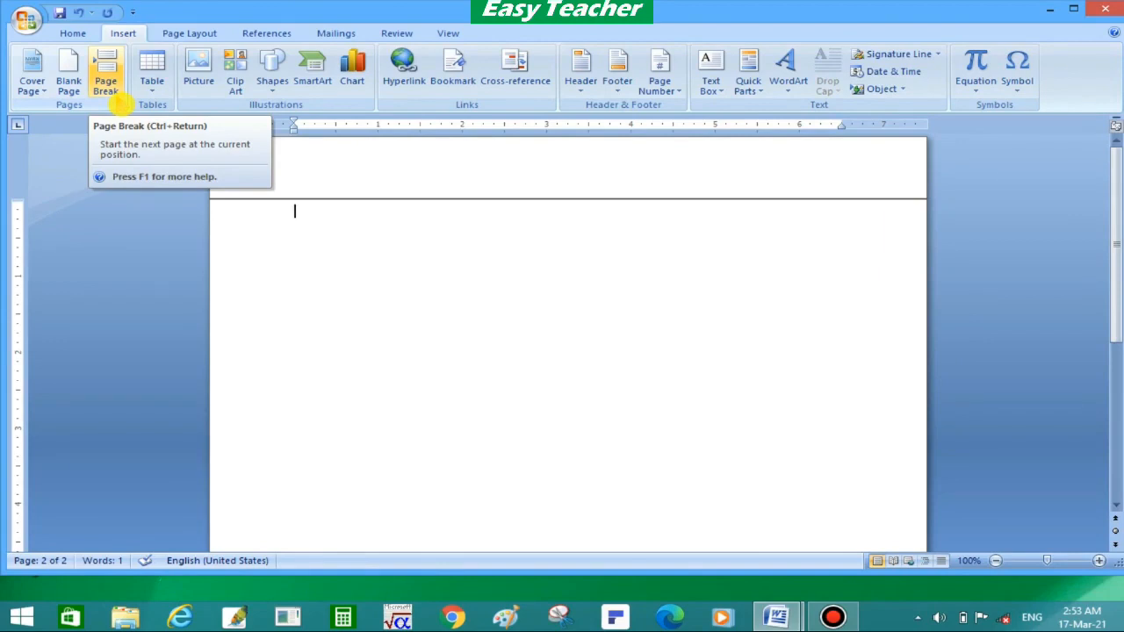
- Insert a page break, and undo both it and the preceding page insertion
click(109, 89)
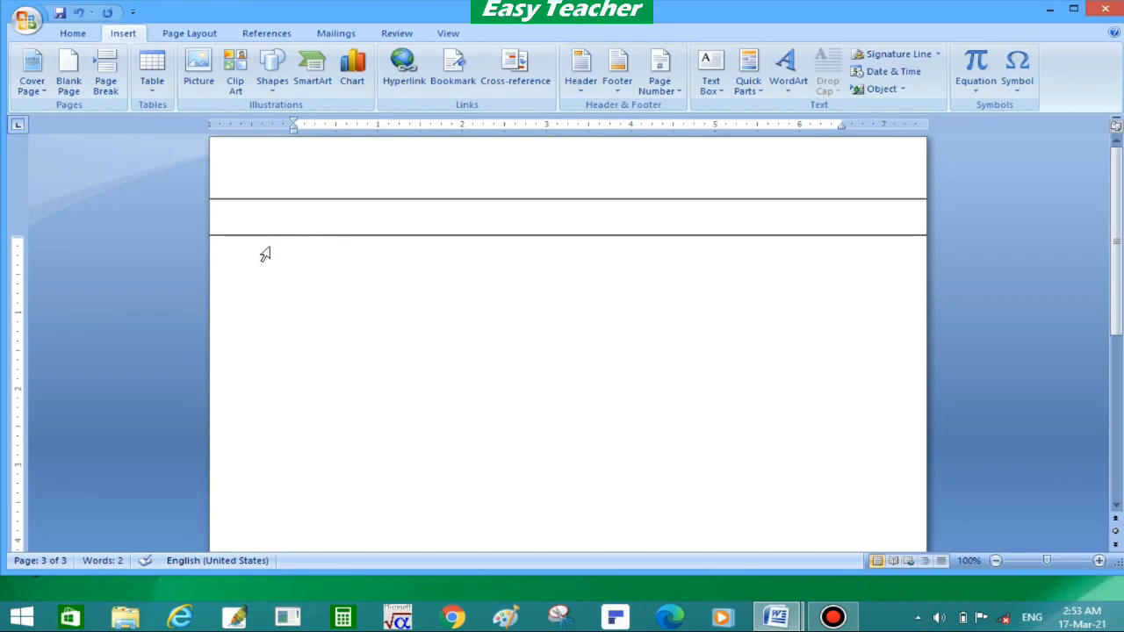
key(ctrl+z)
key(ctrl+z)
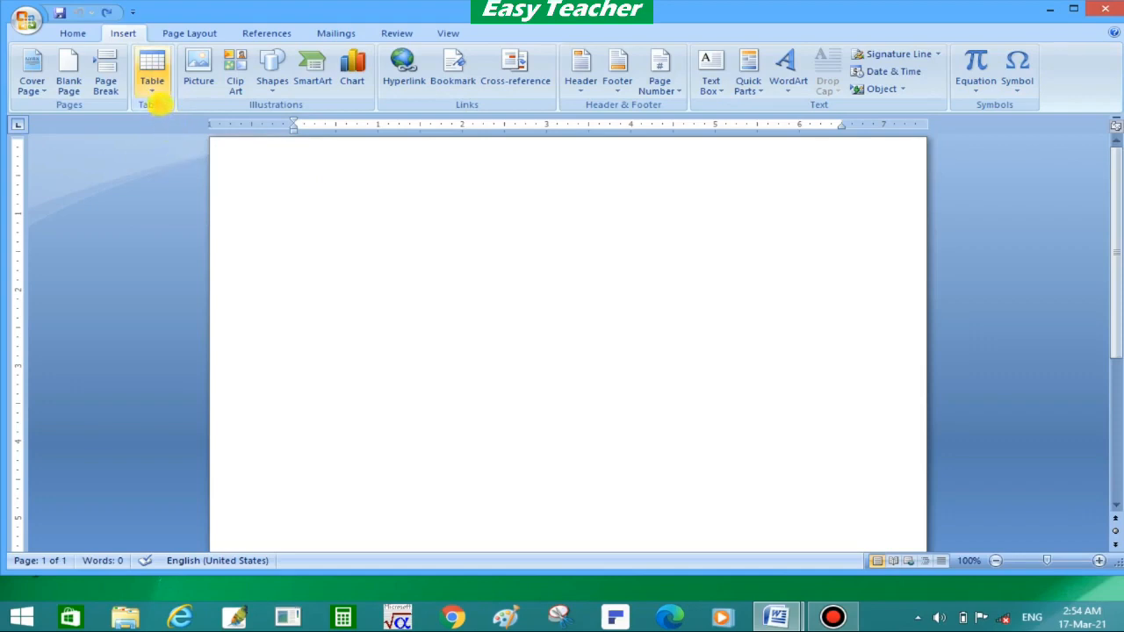
- Insert a table with 7 columns and 20 rows, keeping the fixed column width on Auto
click(152, 87)
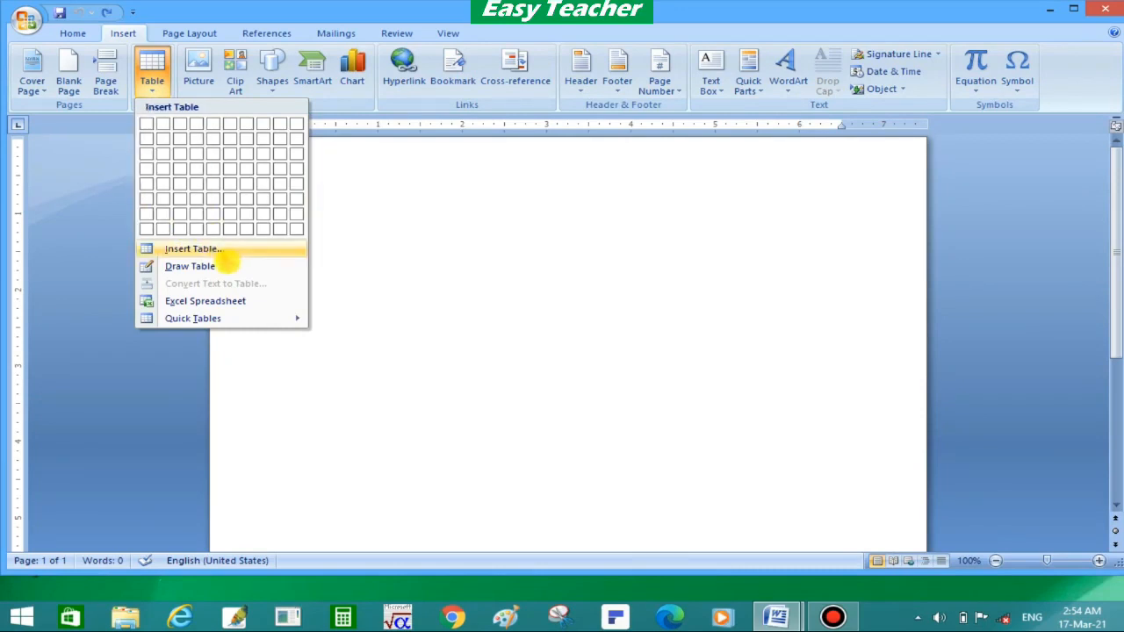
click(211, 249)
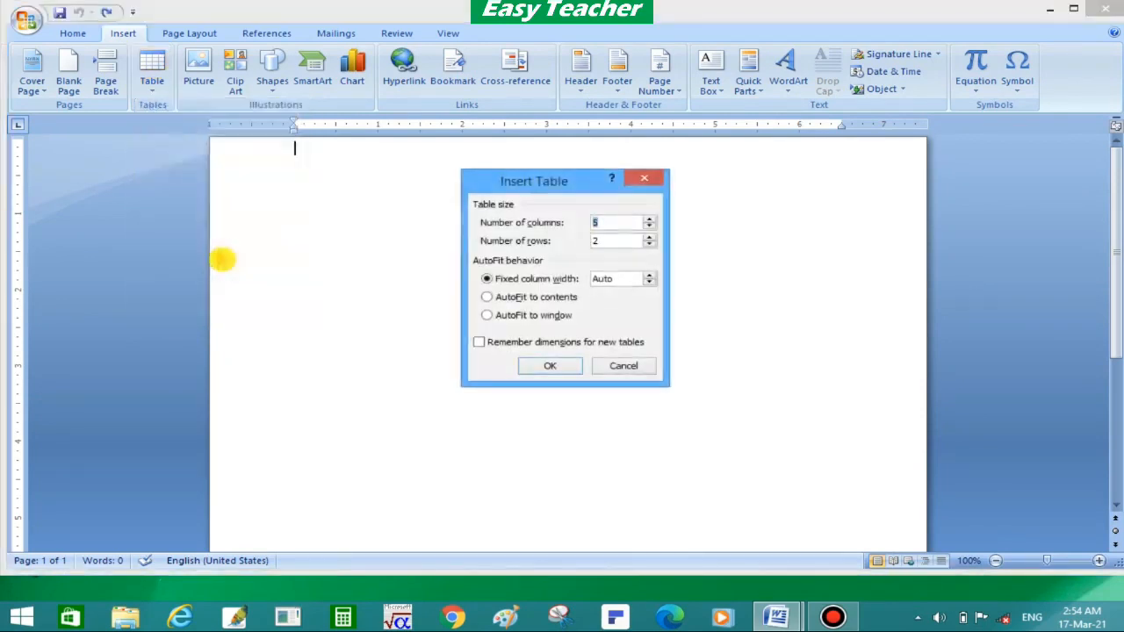
drag(585, 188, 397, 265)
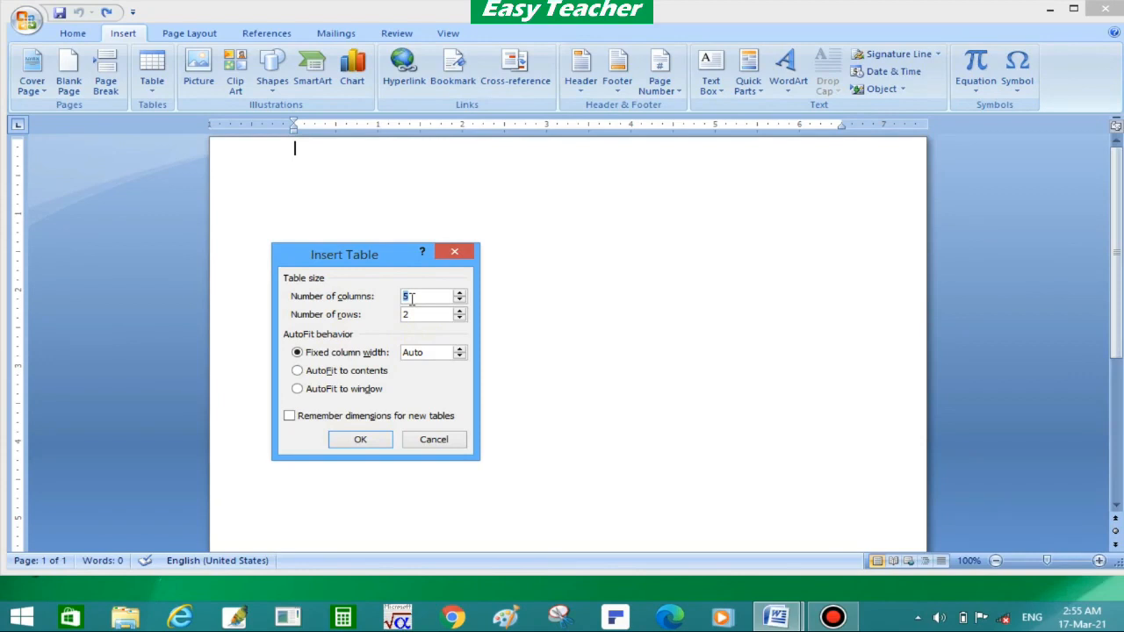
text(7)
double_click(416, 315)
text(20)
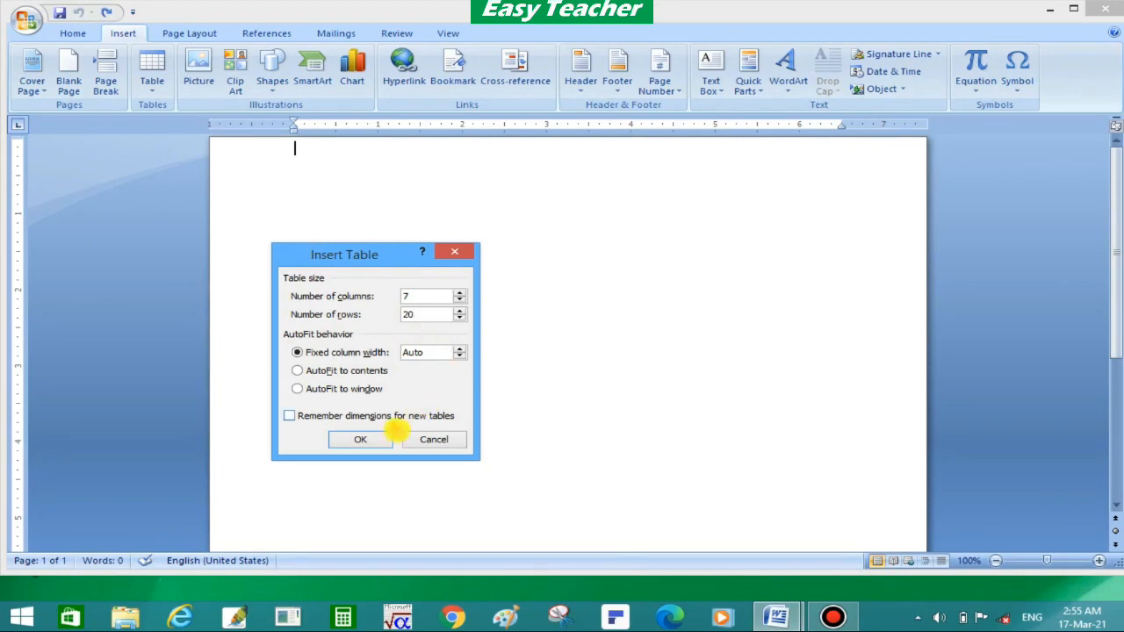
click(386, 442)
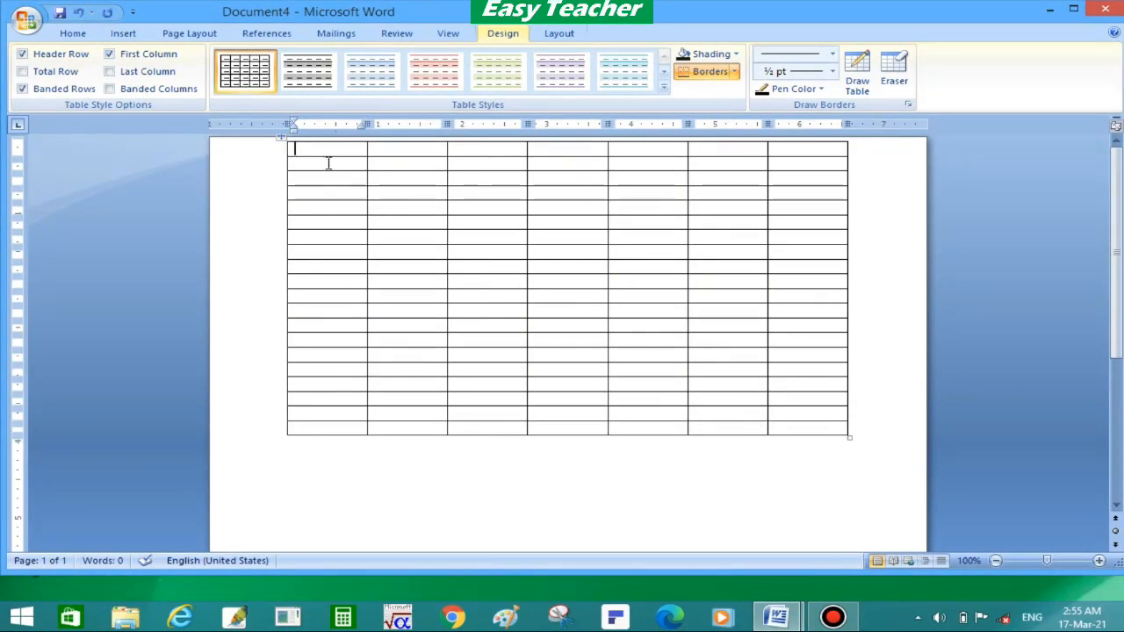
- Go down through the cells of the table's first column, and undo the table insertion
key(Down)
key(Down)
key(Down)
key(Down)
key(Down)
key(Down)
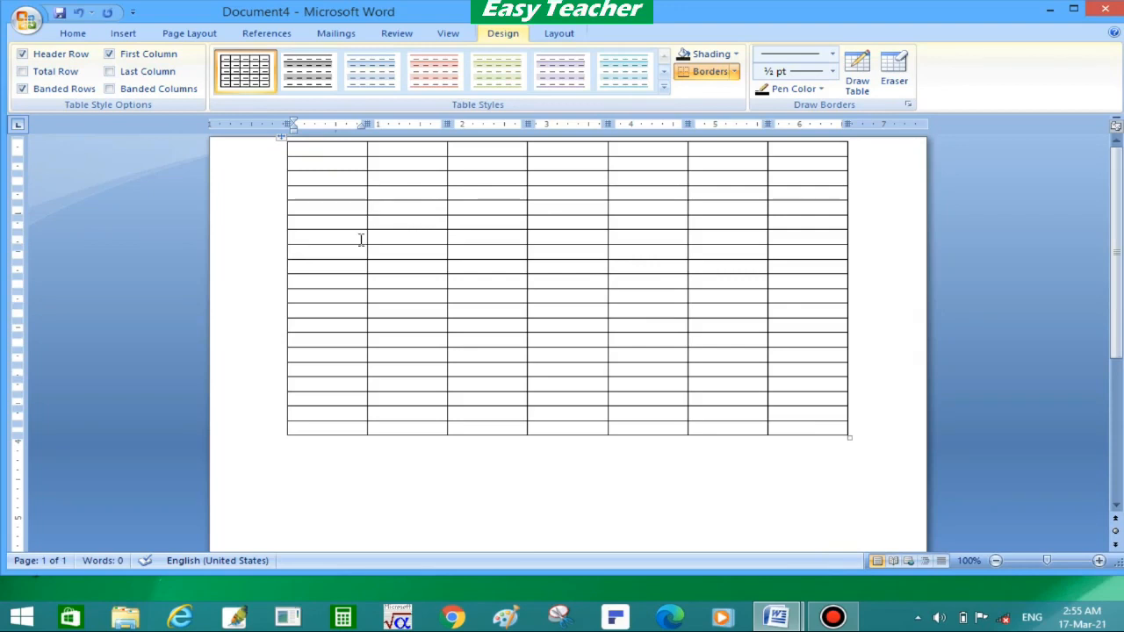
key(ctrl+z)
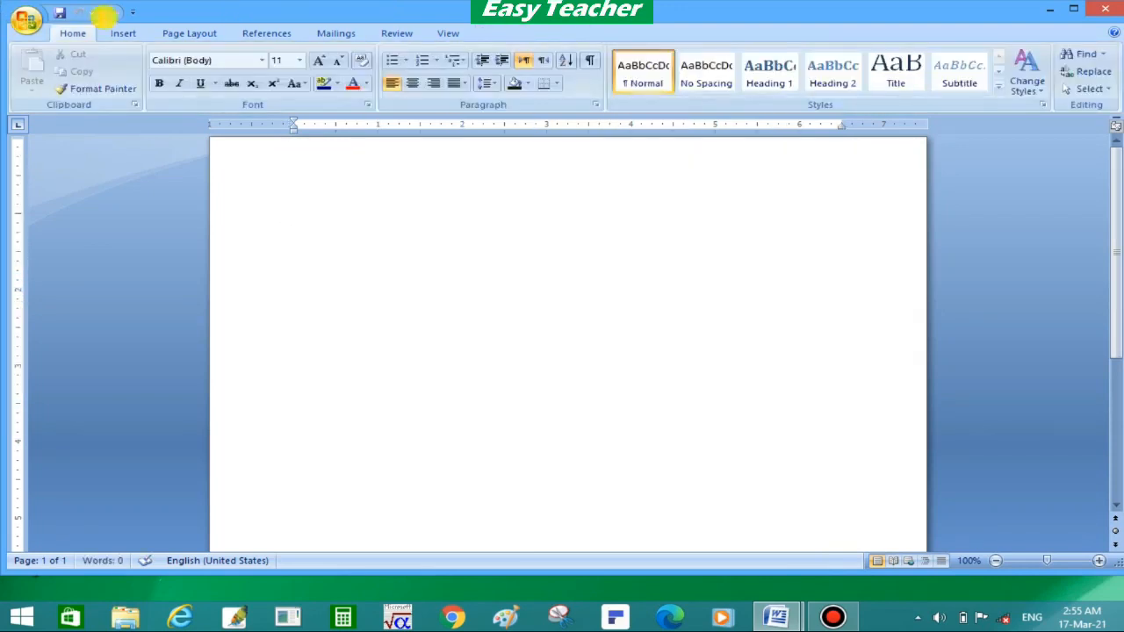
- Draw a single-cell table outline about 6.3 inches wide across the upper half of the page with Draw Table
click(124, 33)
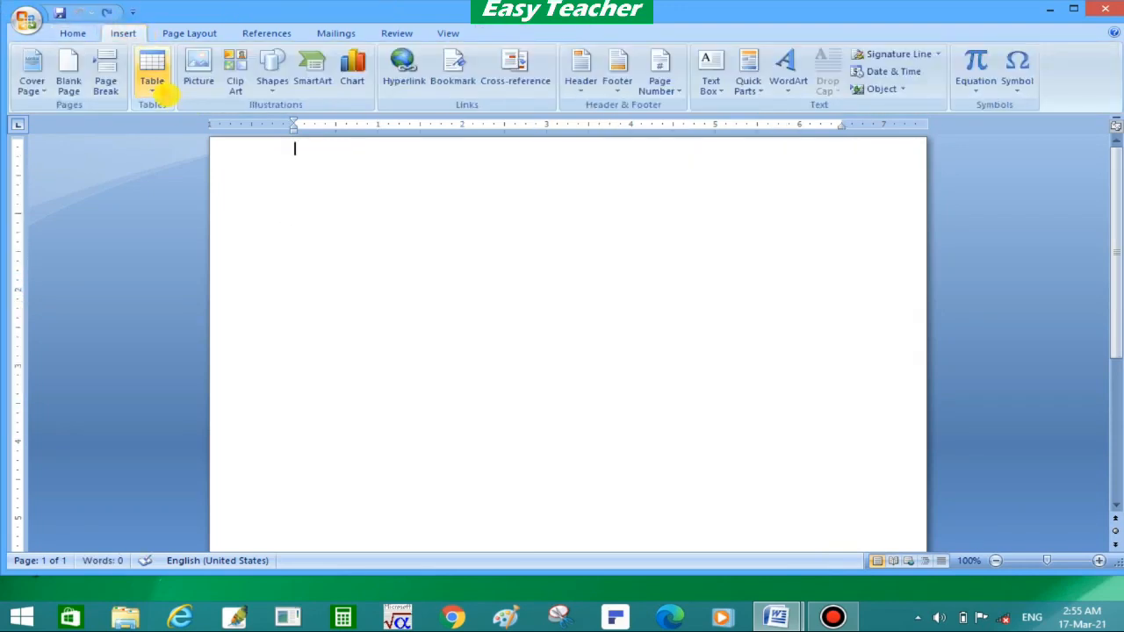
click(154, 83)
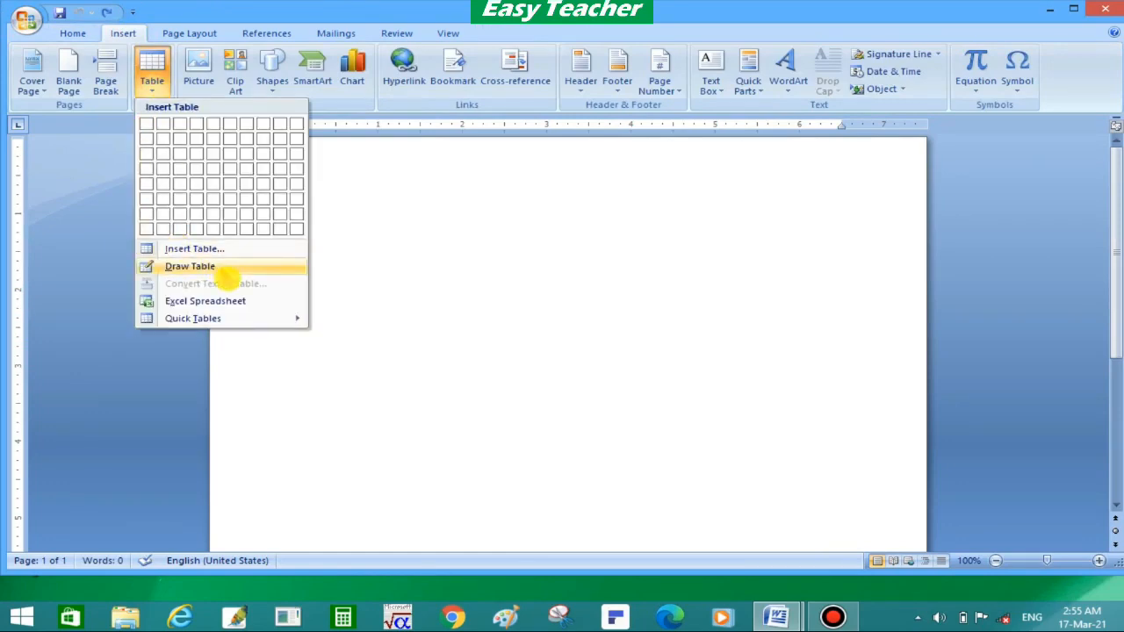
click(219, 269)
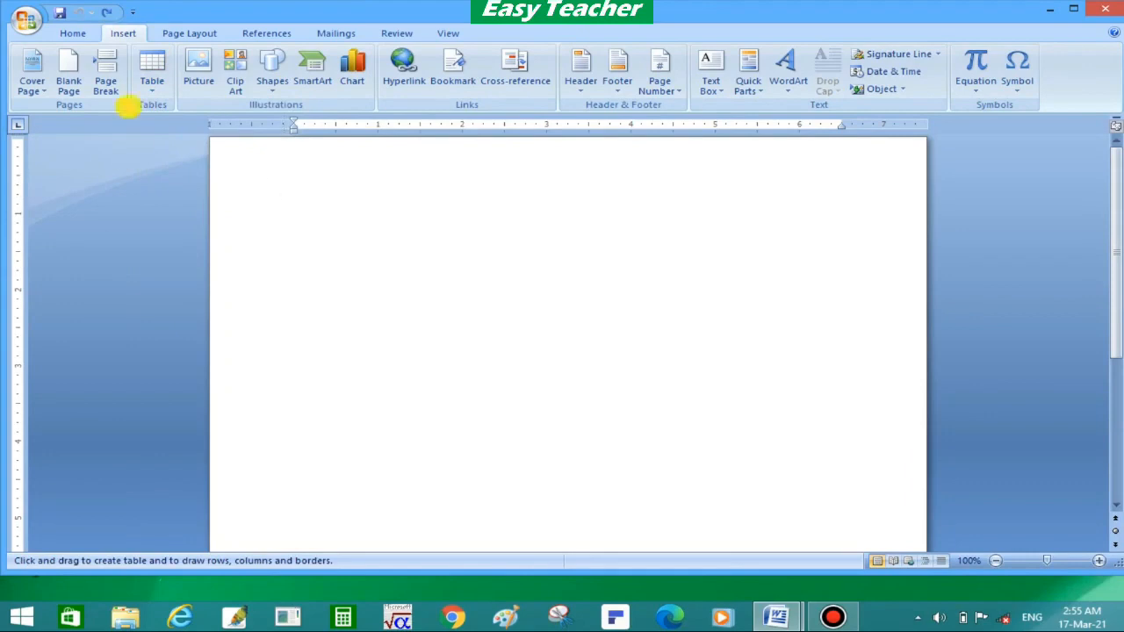
click(164, 99)
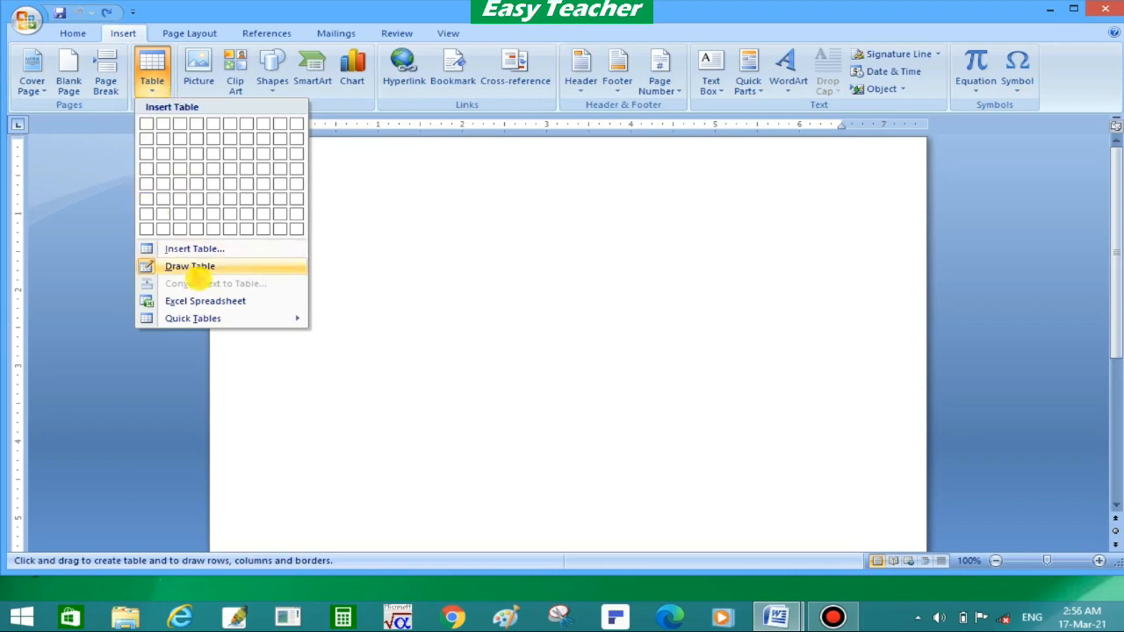
click(193, 267)
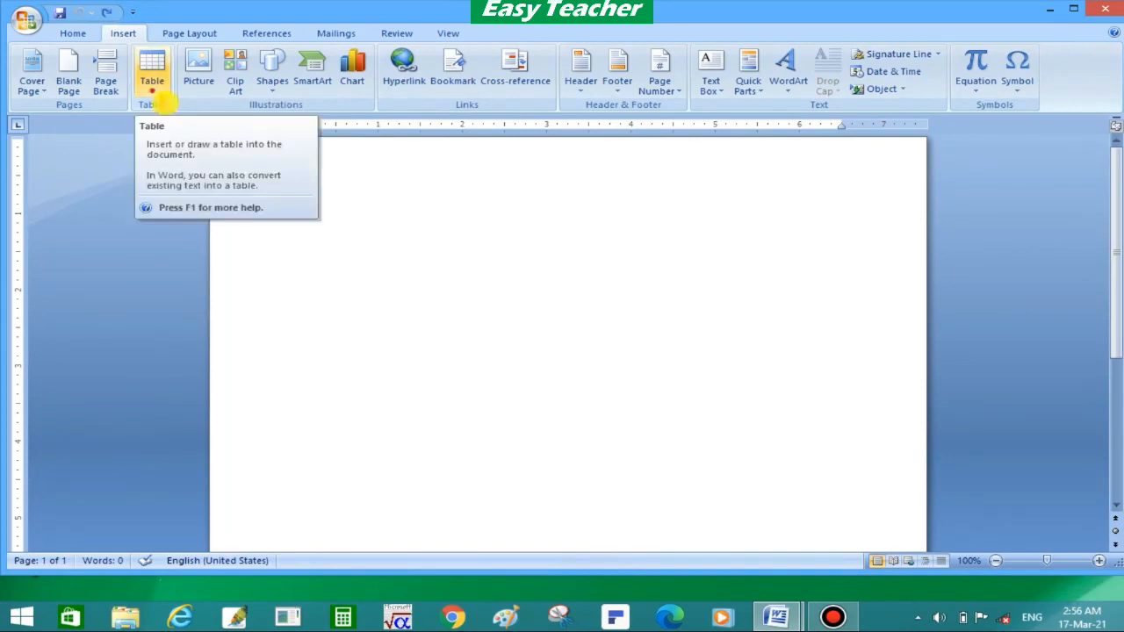
click(155, 88)
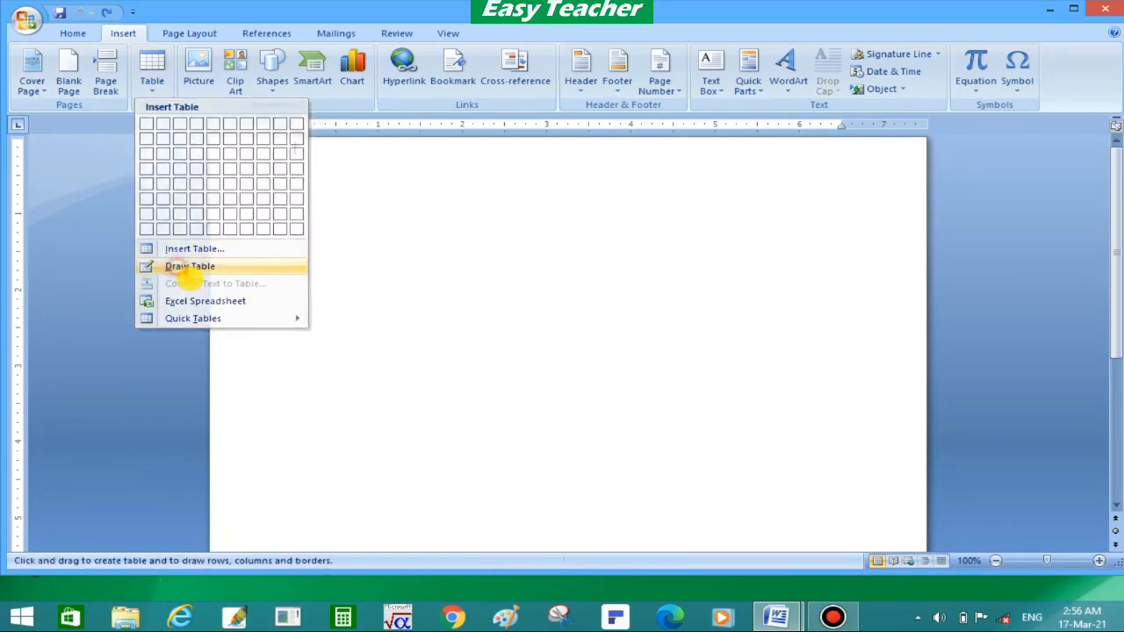
click(180, 268)
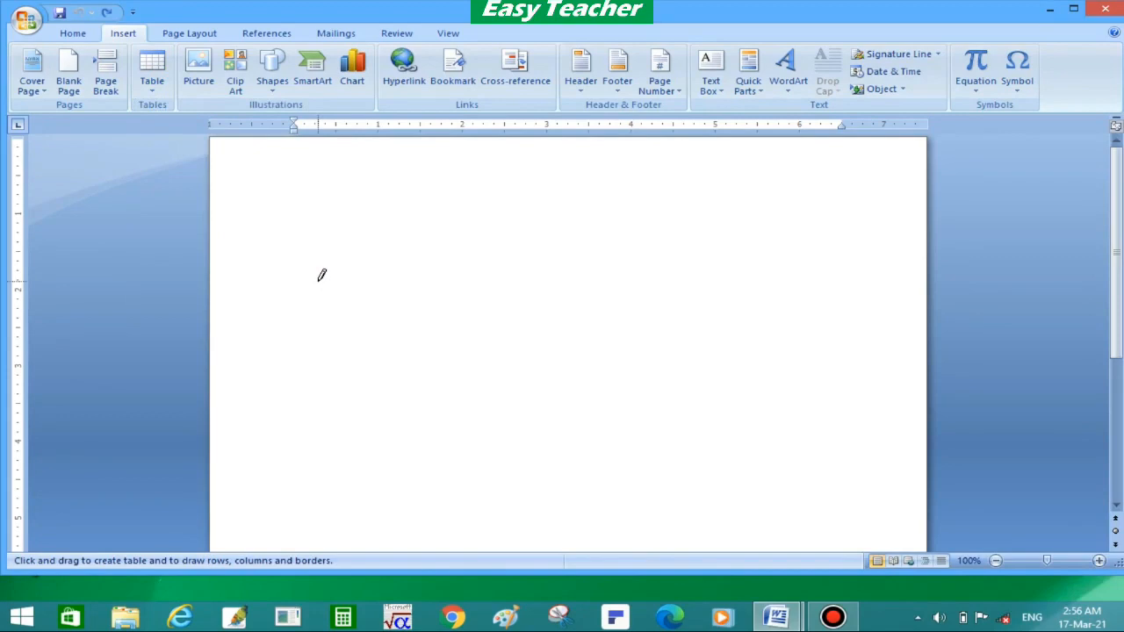
mouse_move(318, 281)
mouse_down()
mouse_move(436, 291)
mouse_move(635, 374)
mouse_move(850, 306)
mouse_up()
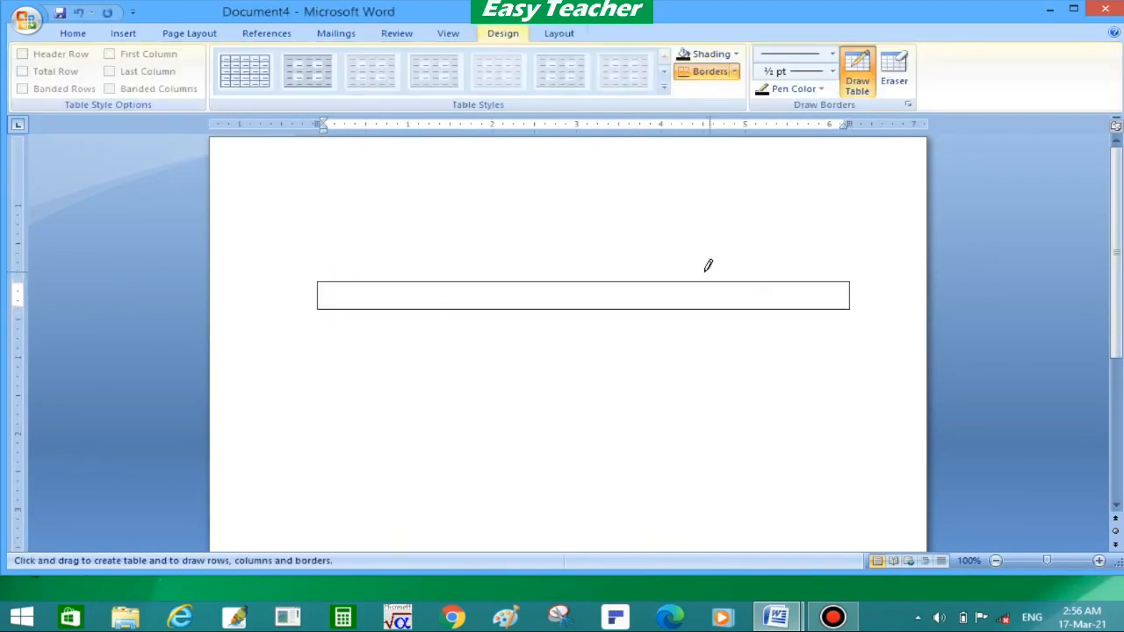
- Divide the drawn table into four columns with three vertical lines and leave the drawing mode
drag(706, 275, 705, 303)
drag(566, 277, 566, 302)
drag(439, 278, 439, 303)
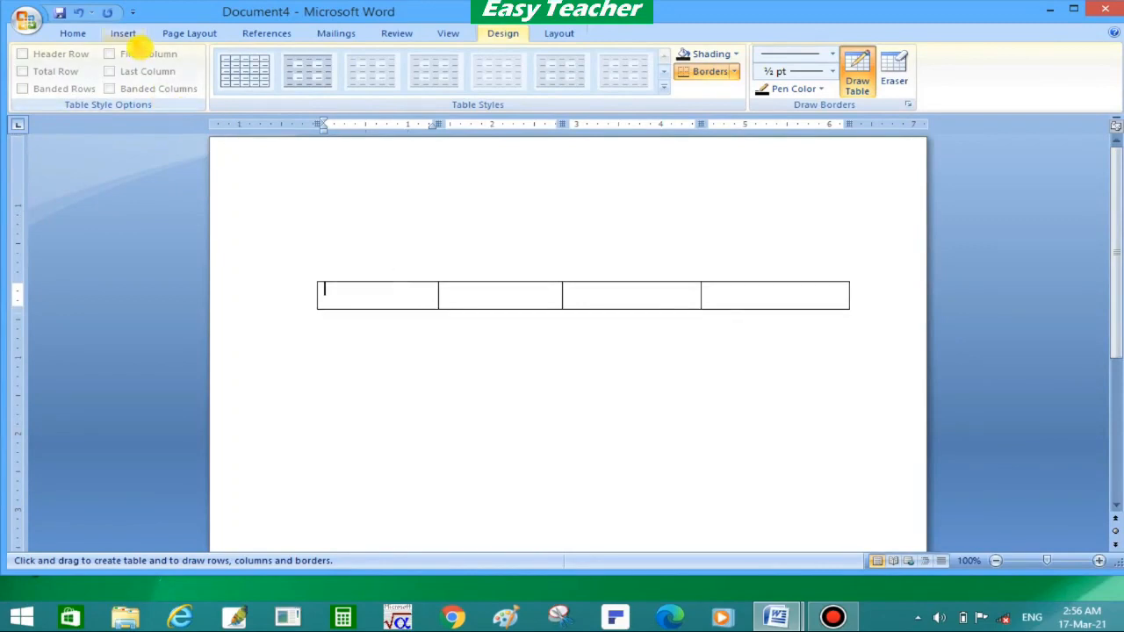
click(123, 33)
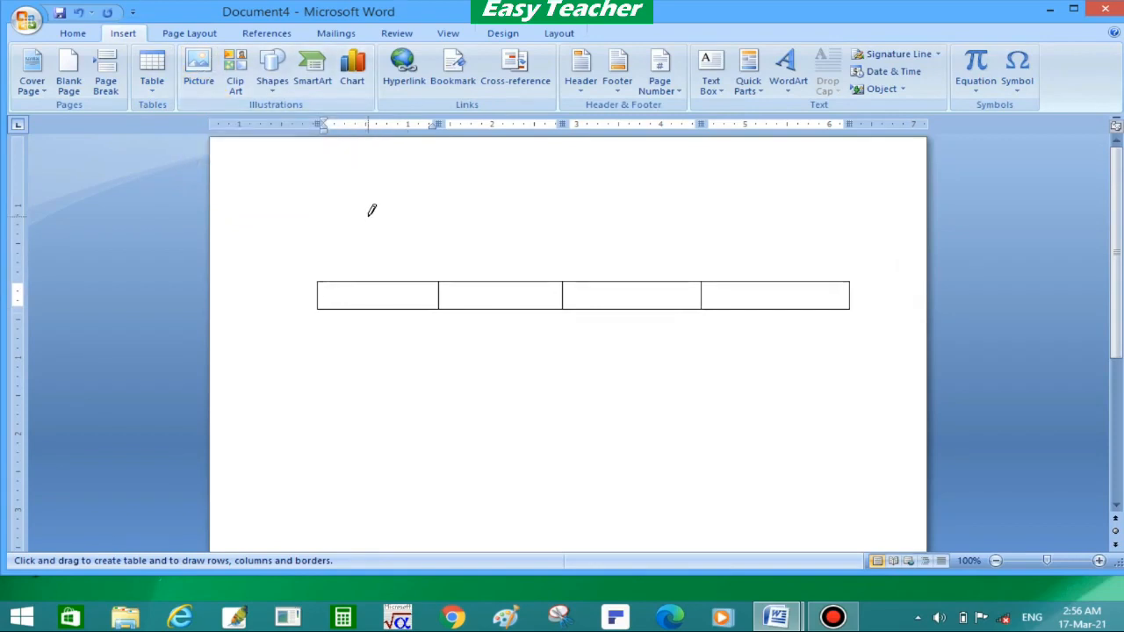
key(Escape)
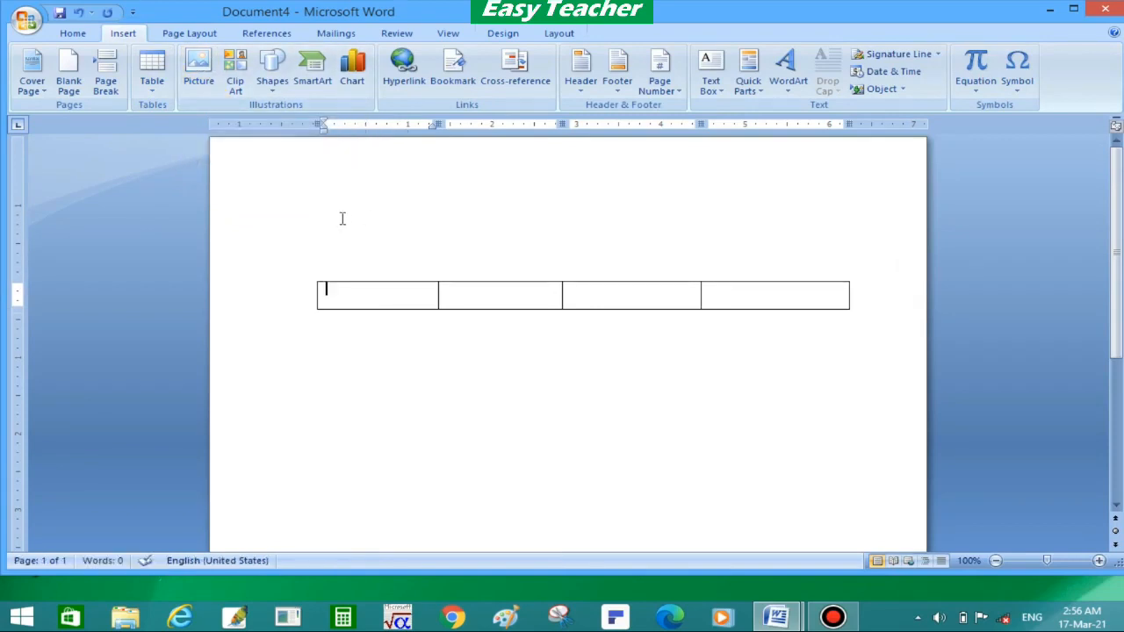
- Delete the drawn four-column table from the page
click(228, 101)
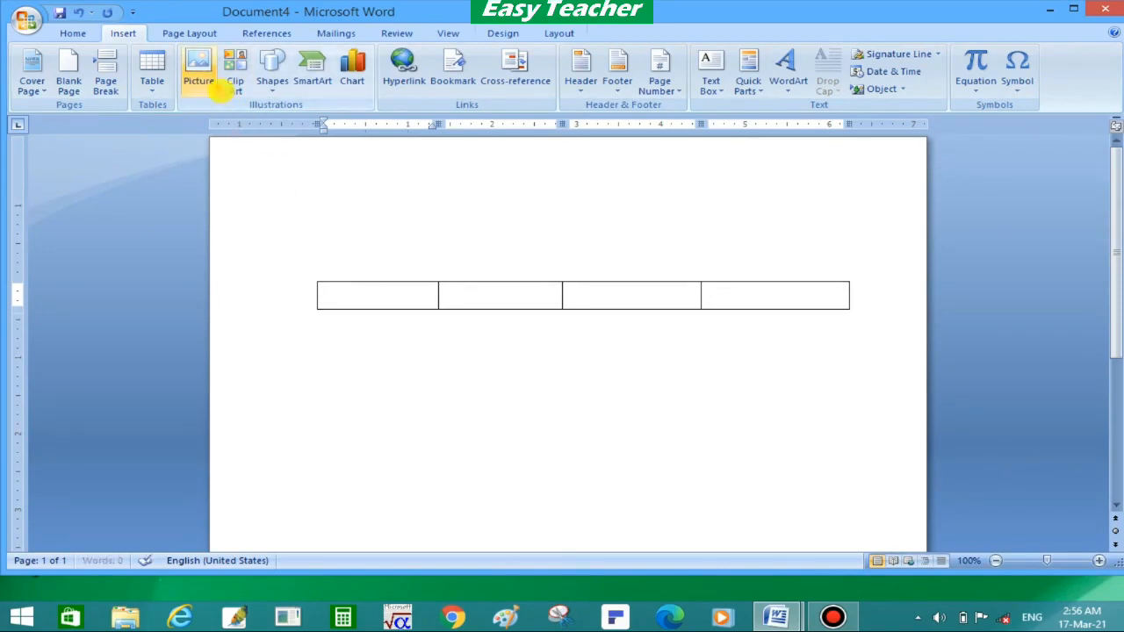
click(314, 279)
key(BackSpace)
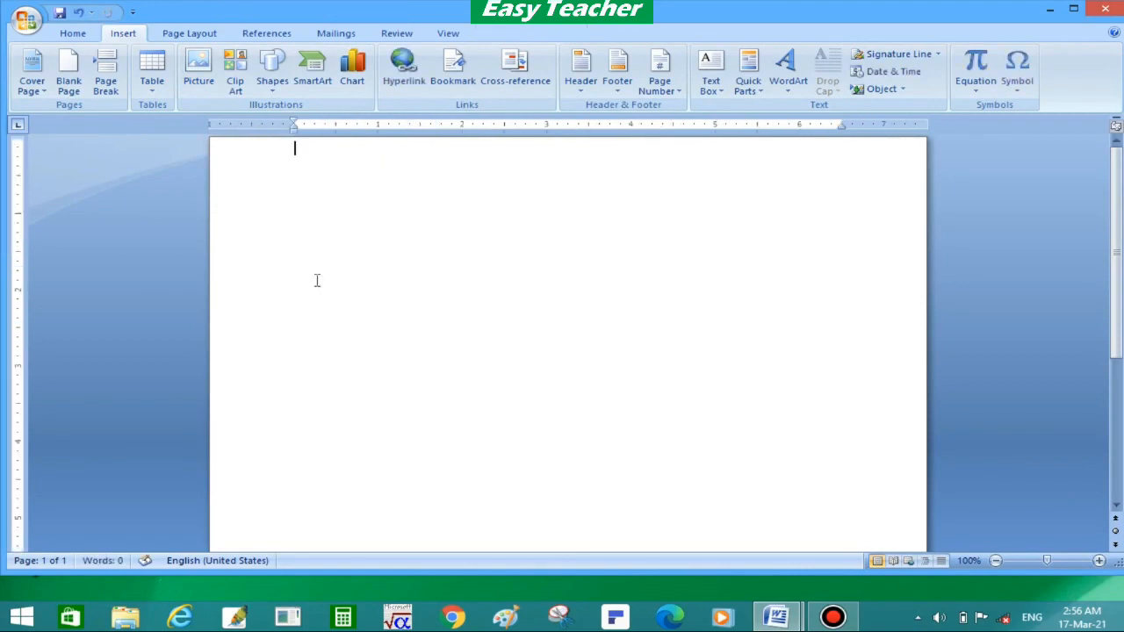
- Insert the picture file "computer" from the Desktop folder and try to move it further down the page
click(211, 80)
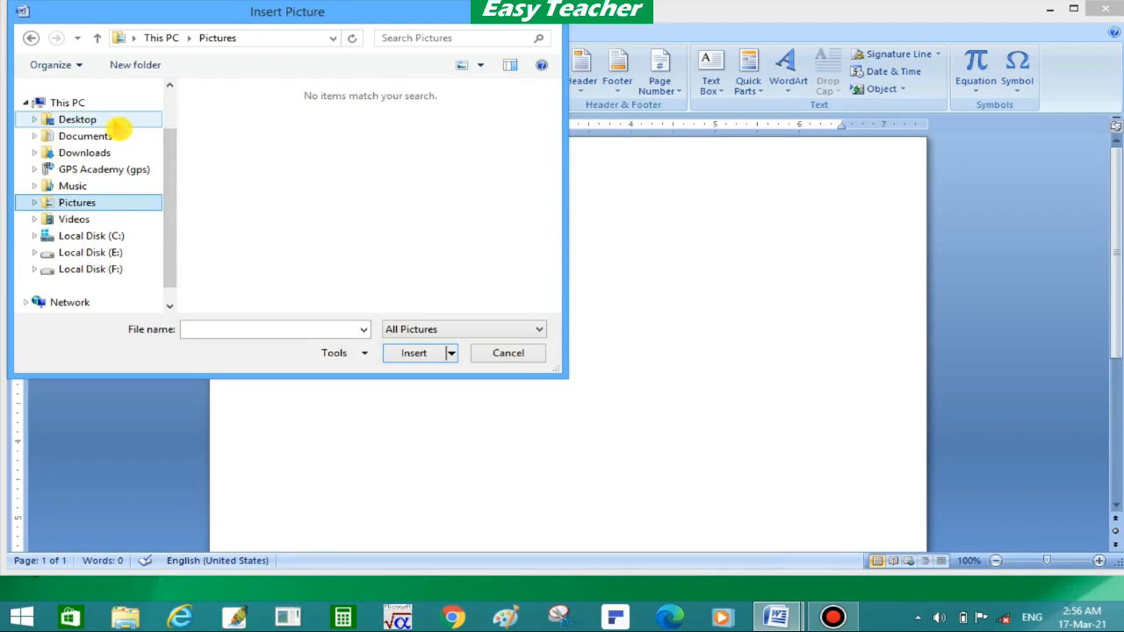
click(106, 119)
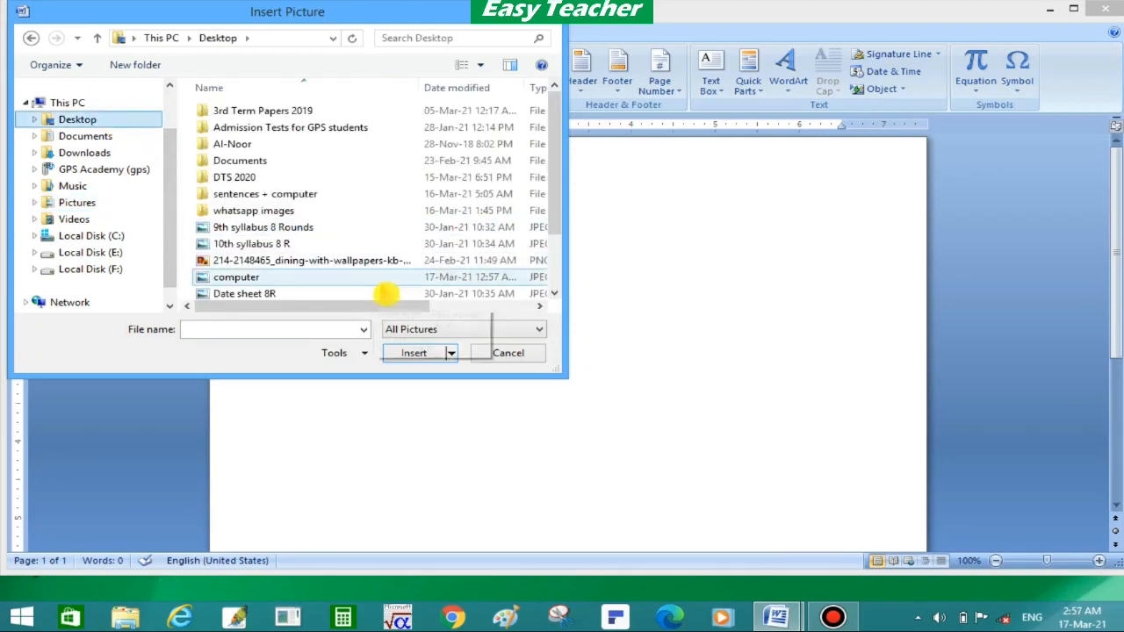
scroll(566, 261, down, 2)
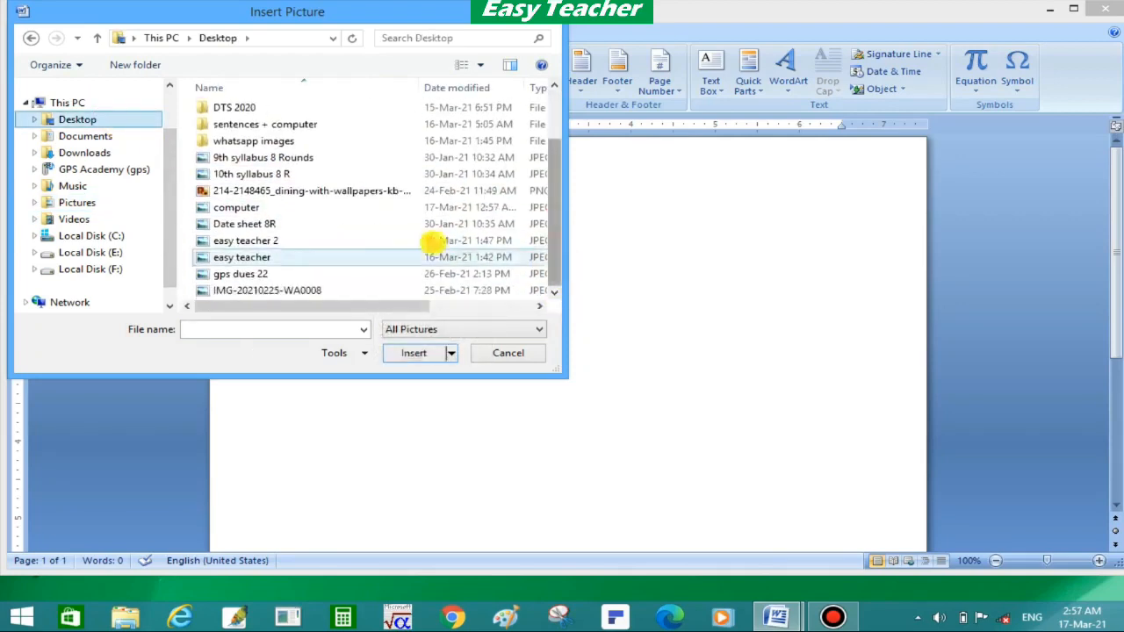
click(321, 217)
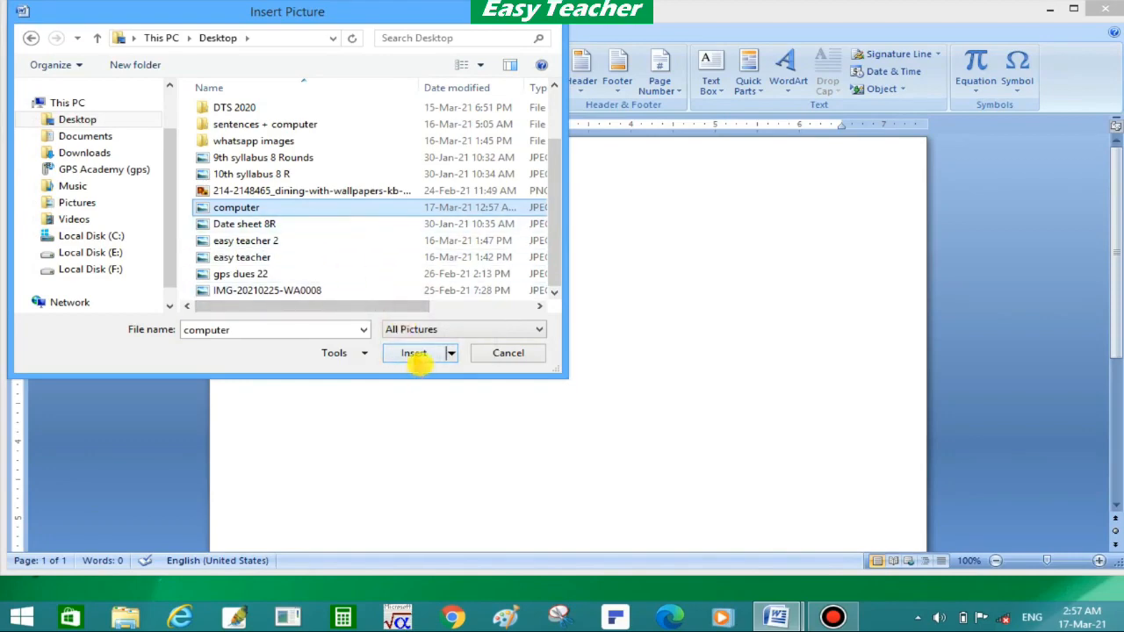
click(415, 354)
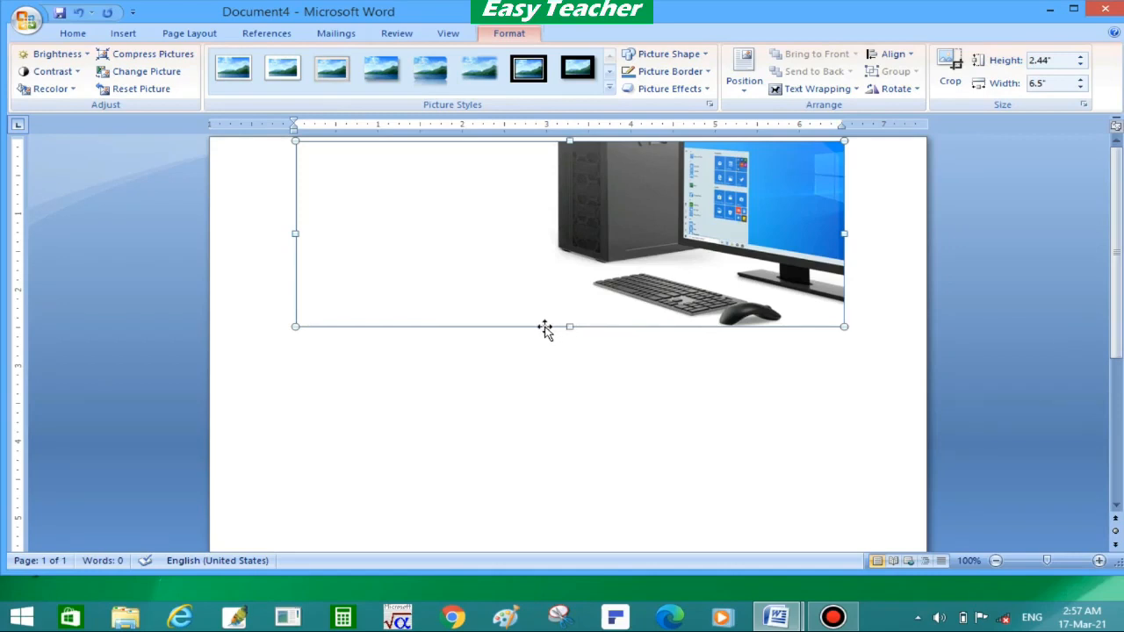
drag(544, 328, 542, 373)
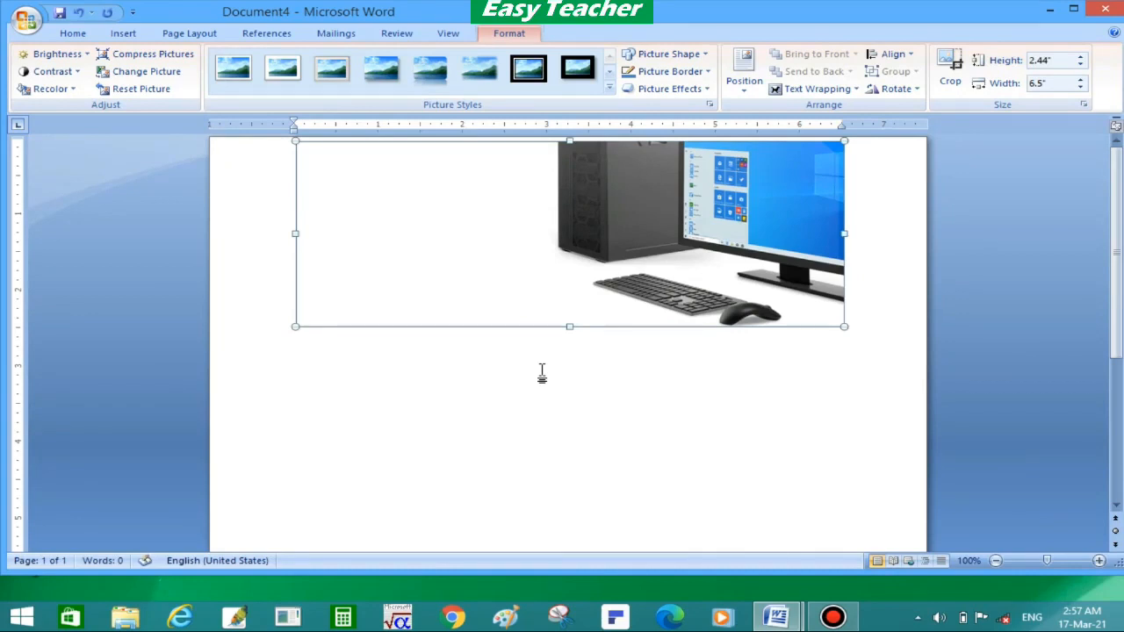